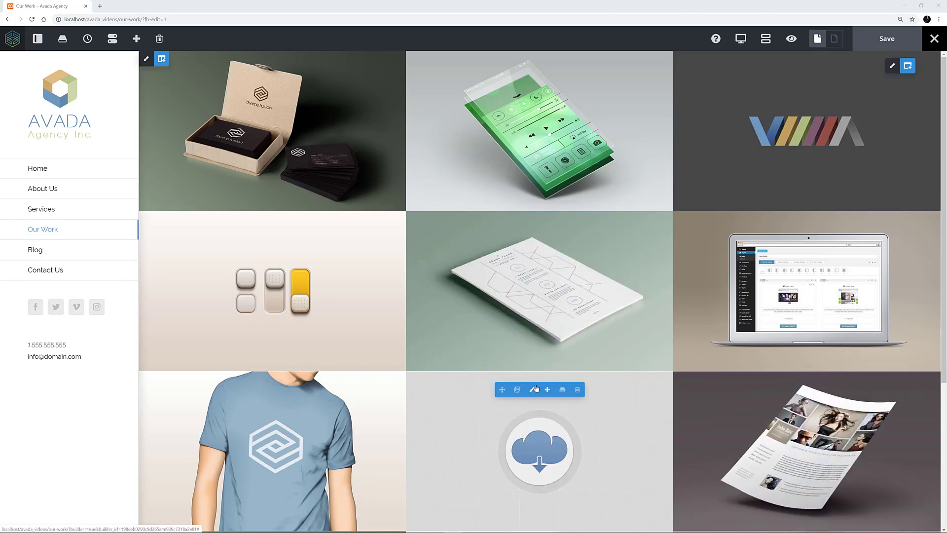
click(535, 389)
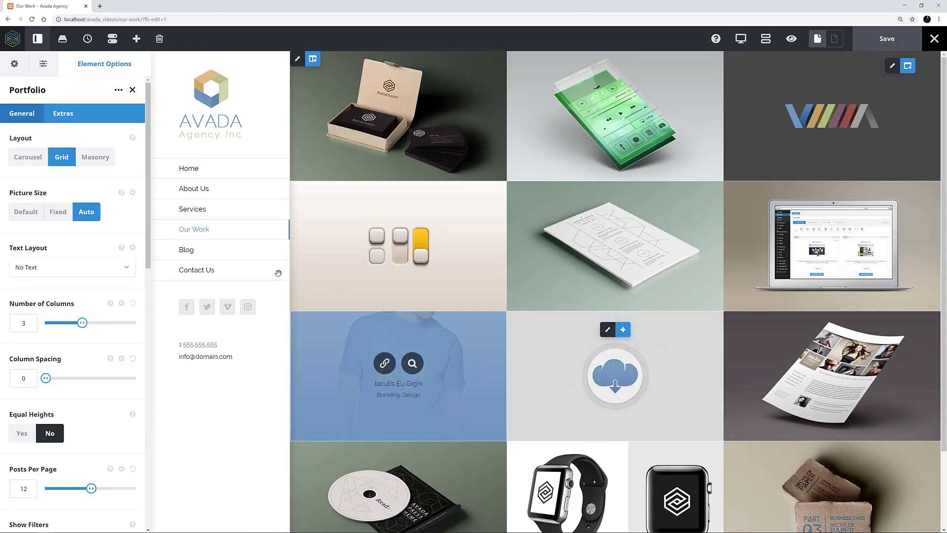
click(31, 158)
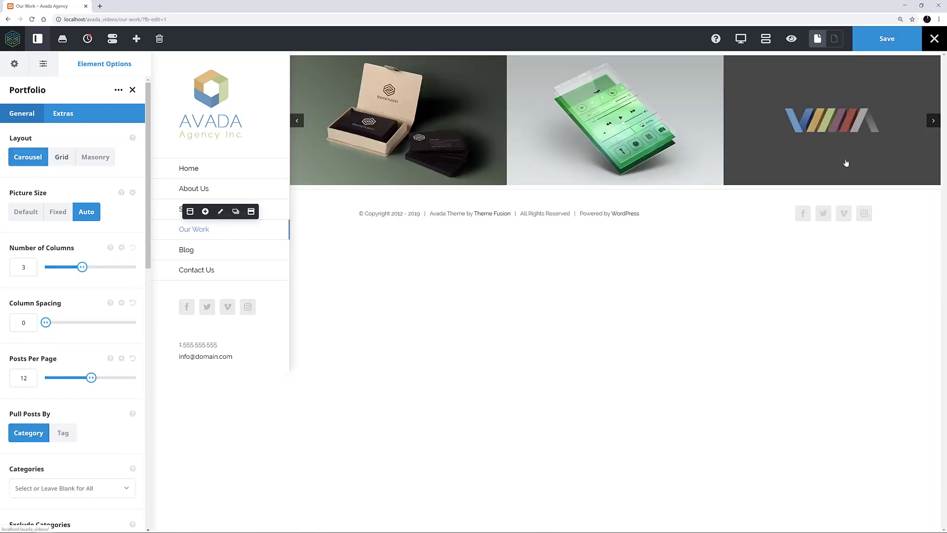
click(932, 120)
click(932, 121)
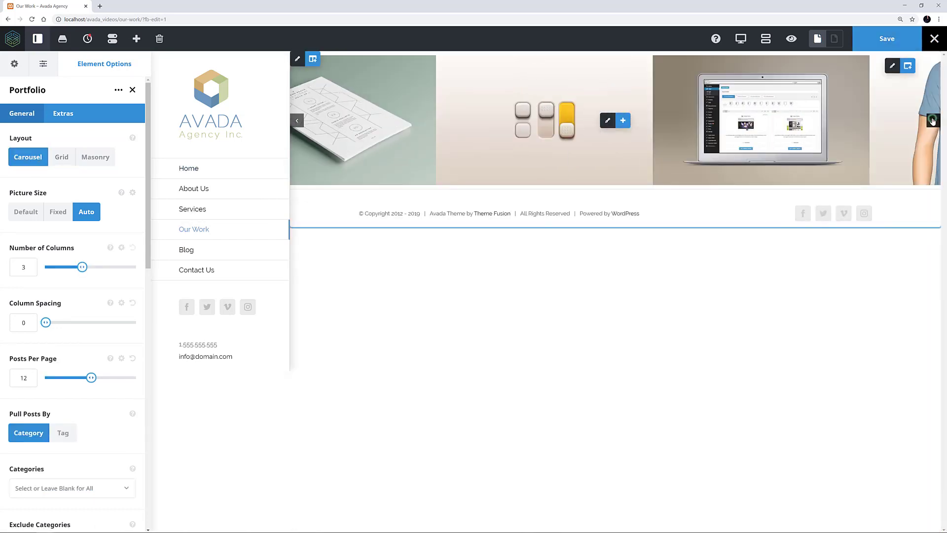
click(96, 160)
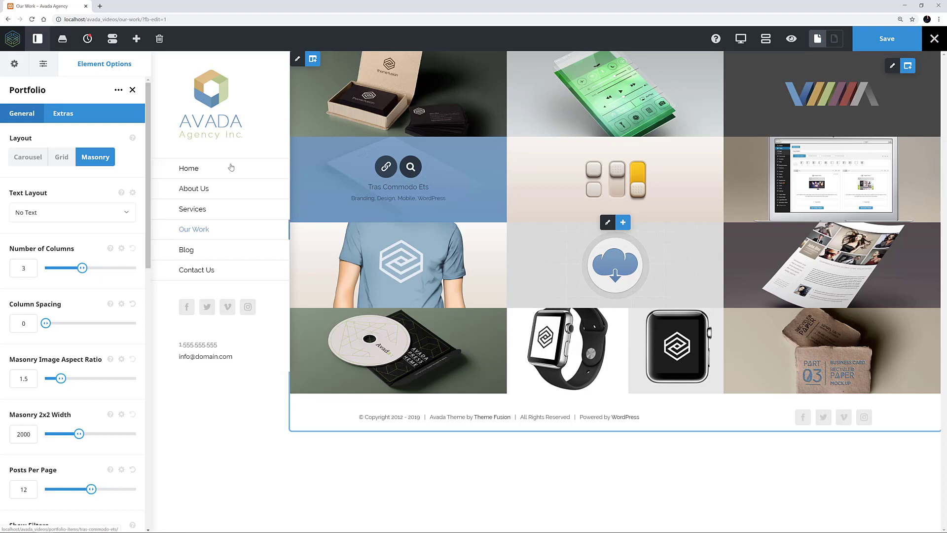
click(63, 162)
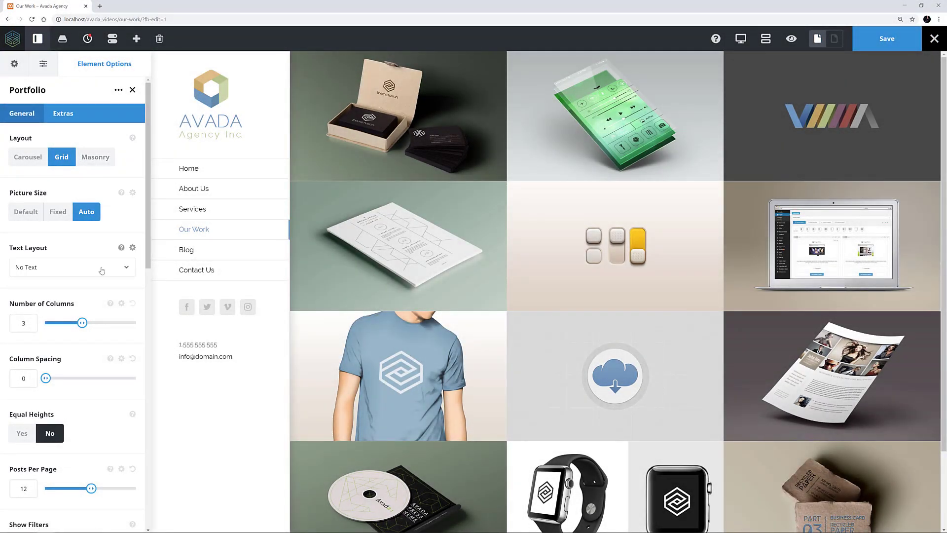
click(101, 269)
click(39, 322)
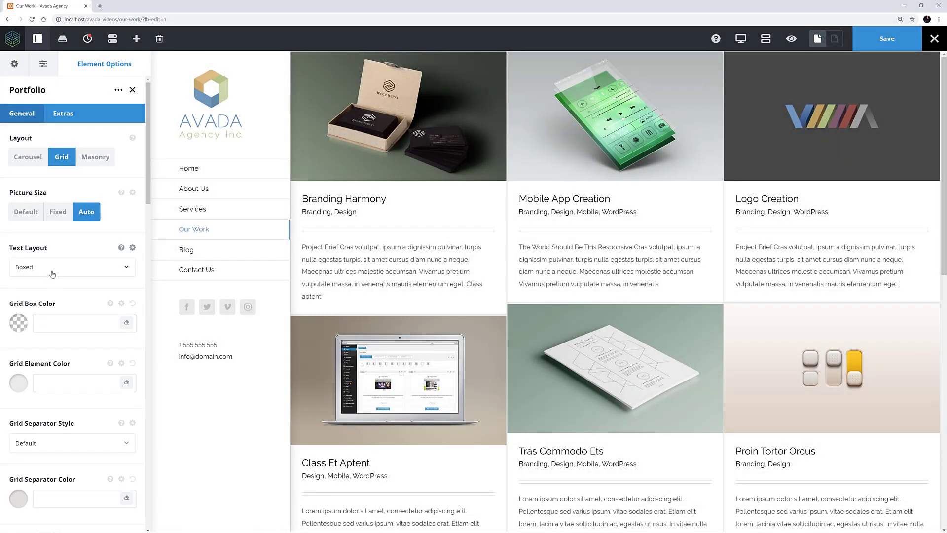
click(52, 274)
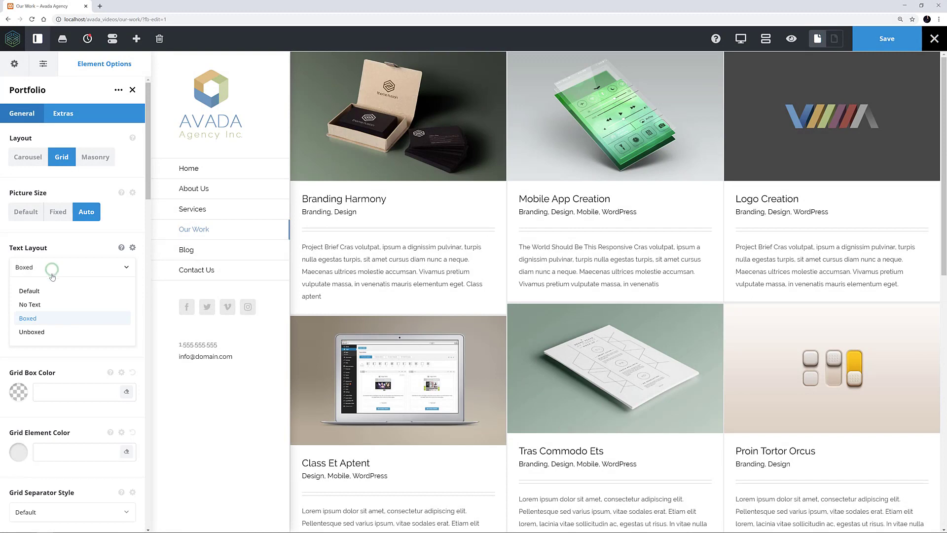
click(48, 332)
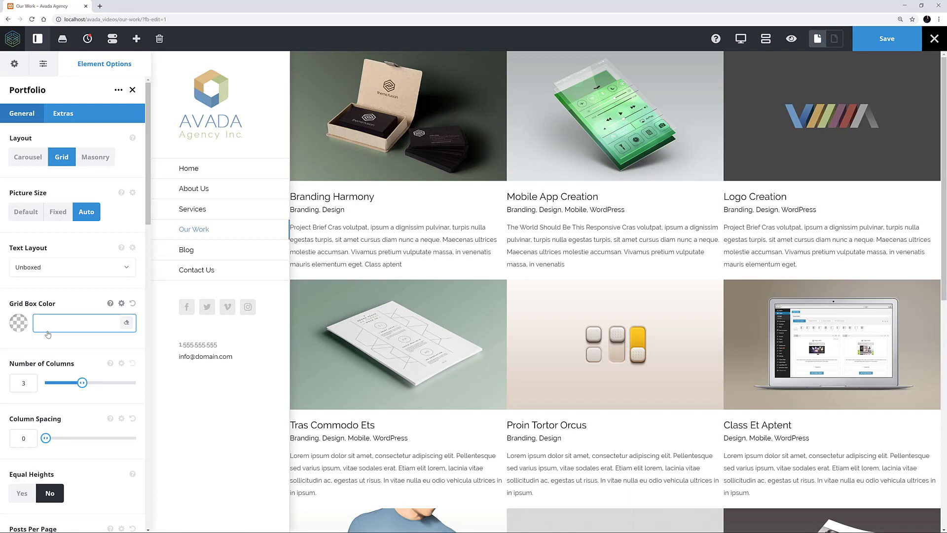
click(55, 273)
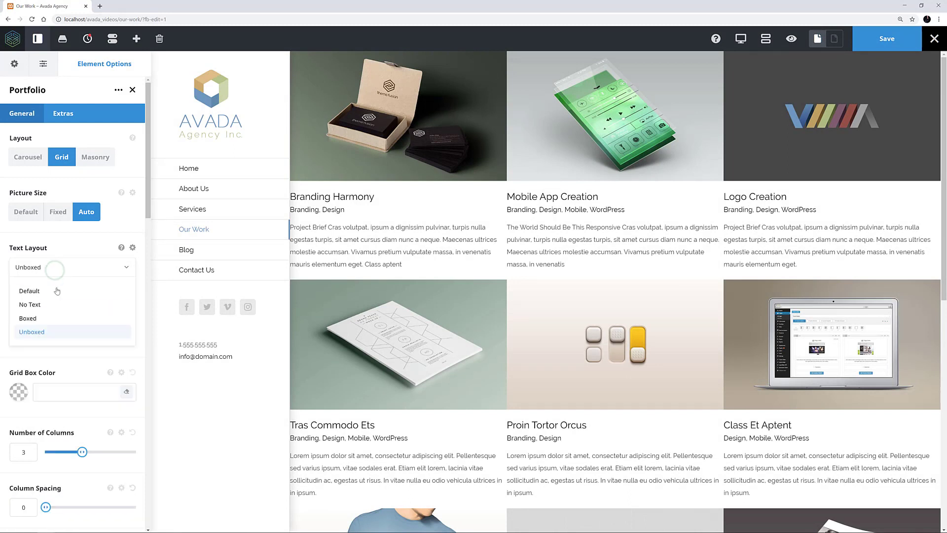
click(56, 306)
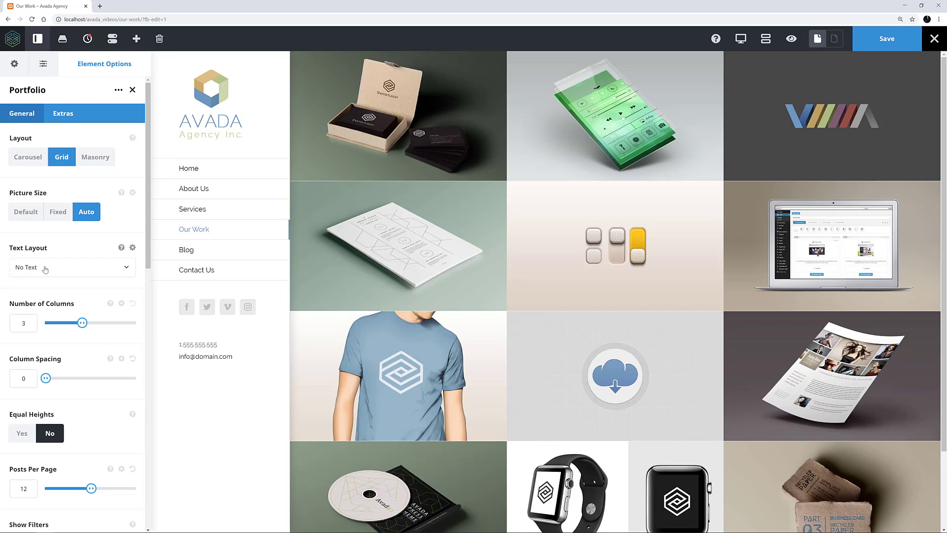
Set the Portfolio Text Layout to Boxed.
click(45, 268)
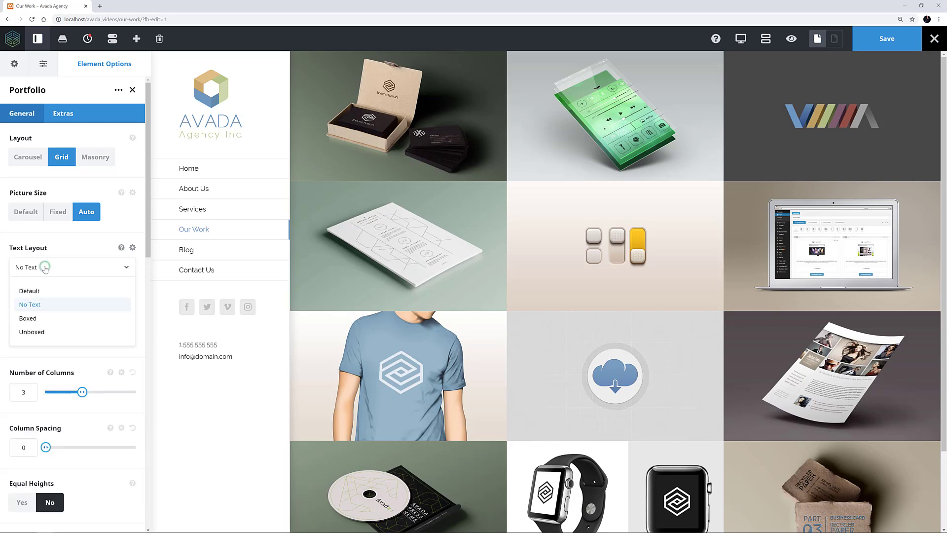
click(42, 320)
scroll(45, 316, down, 4)
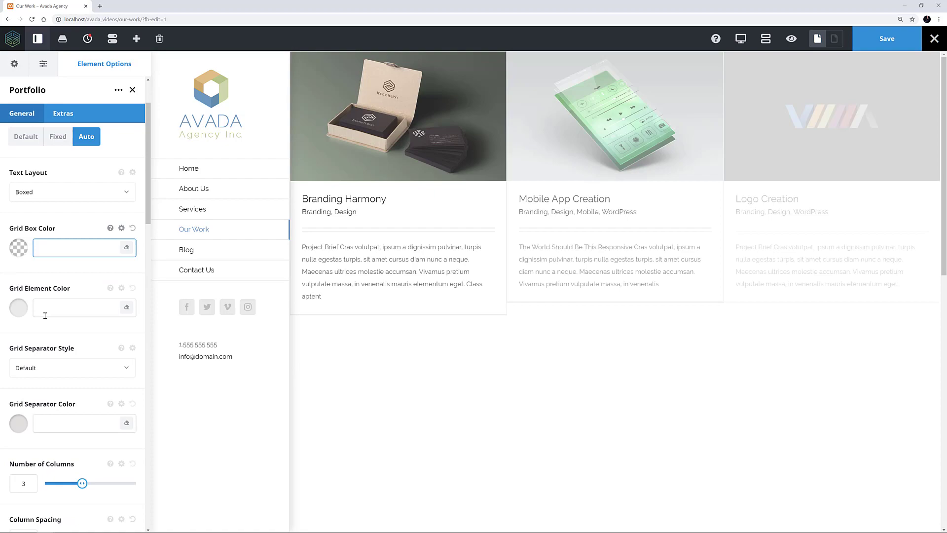
scroll(45, 316, down, 8)
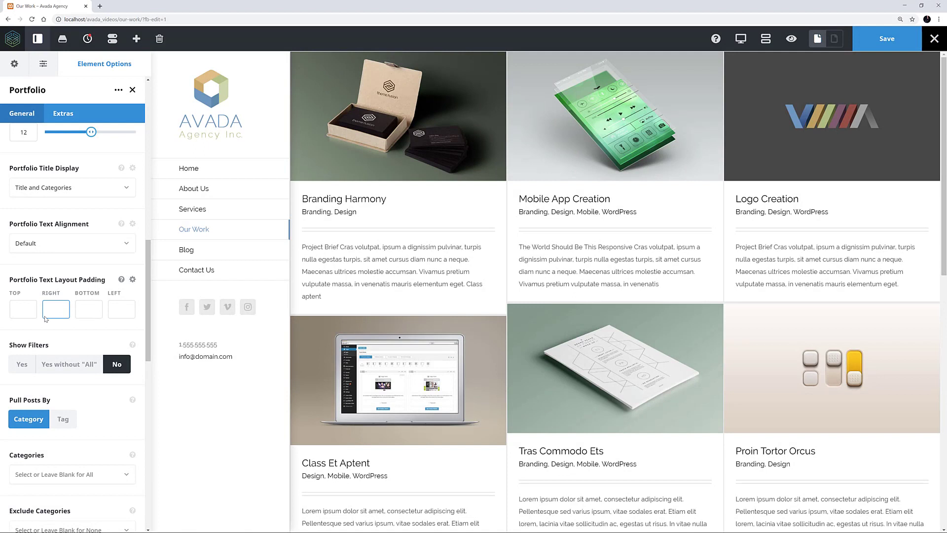
Keep titles and categories shown and the Default text alignment.
click(100, 189)
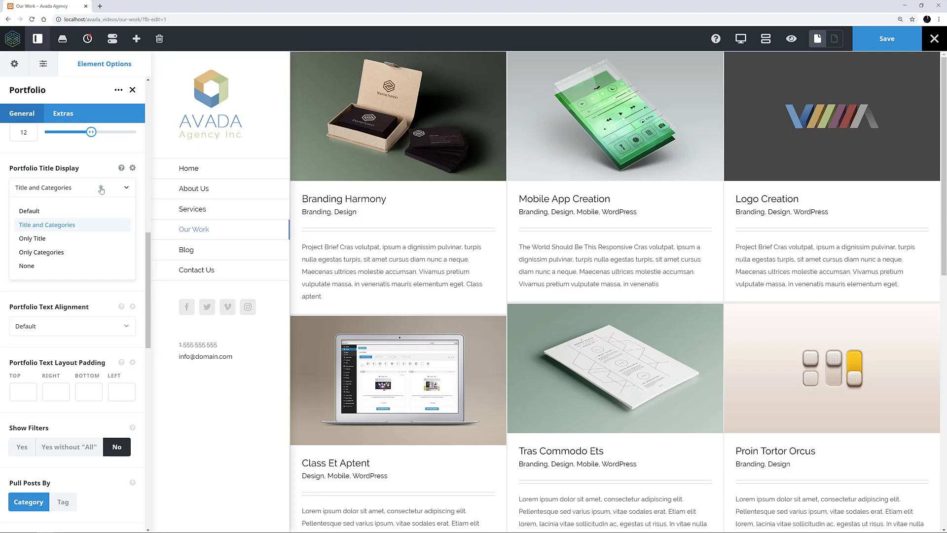
click(102, 190)
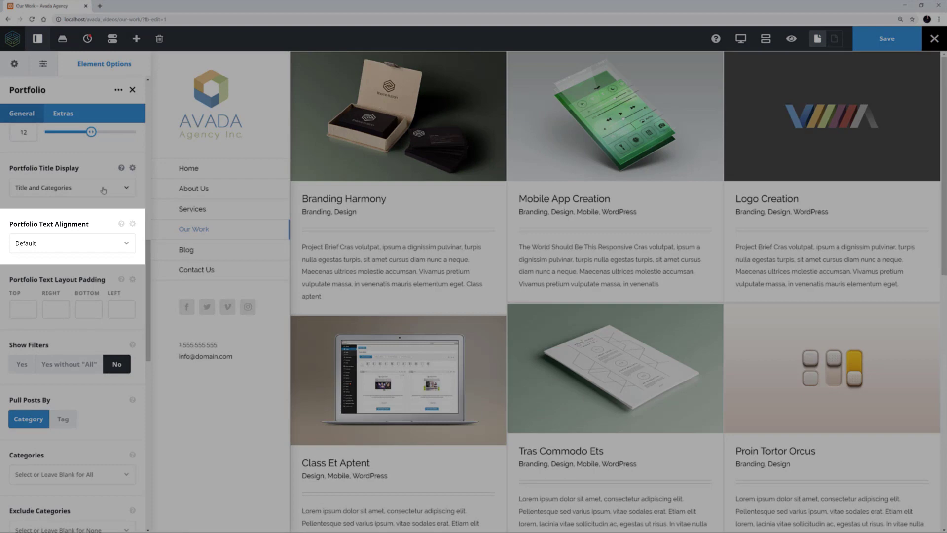
click(102, 244)
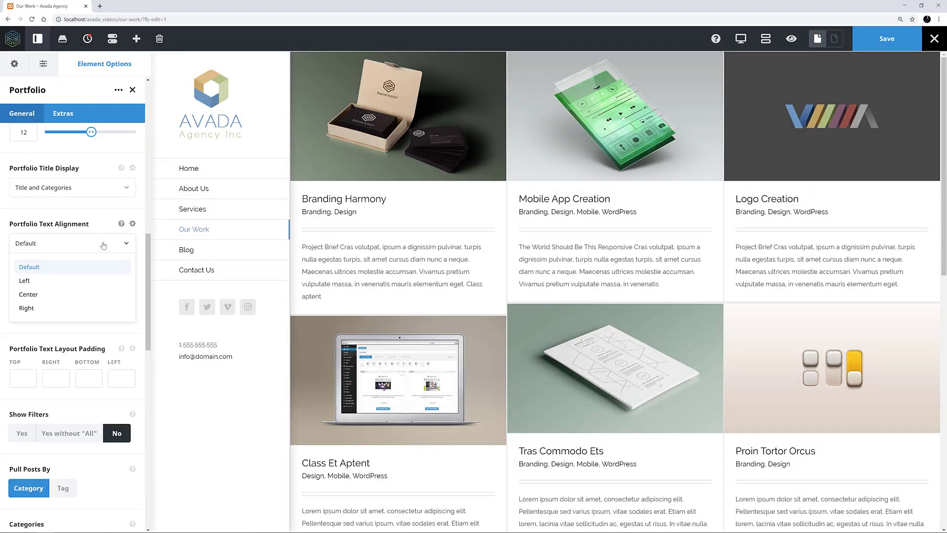
click(103, 245)
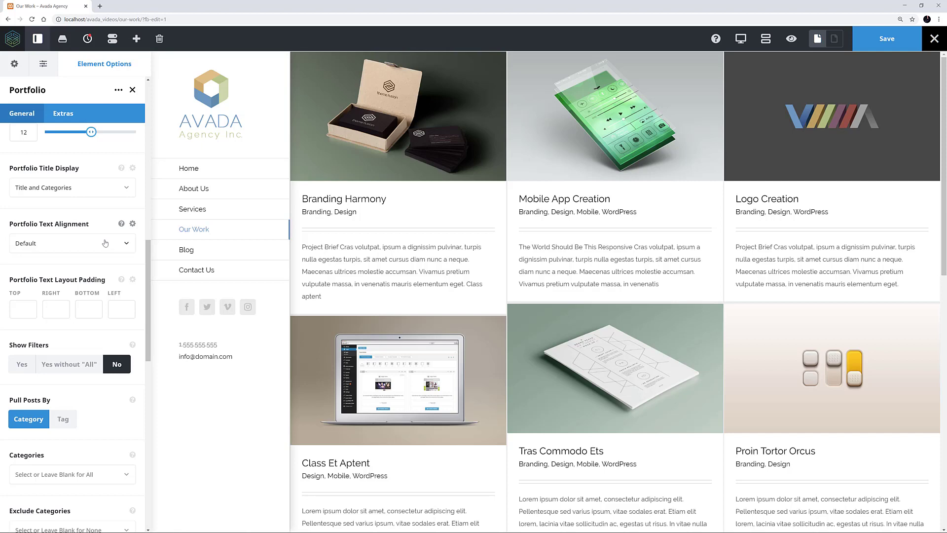
scroll(103, 244, up, 10)
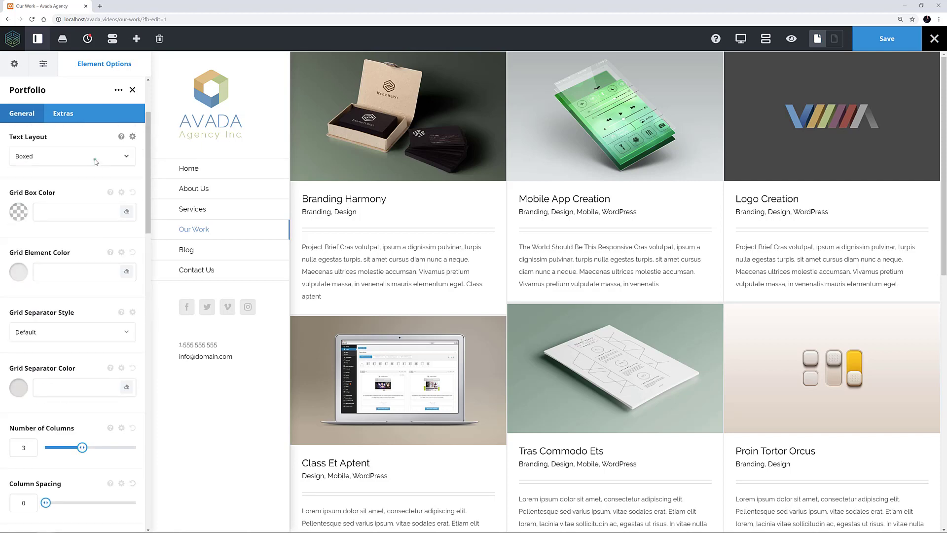
Set Text Layout to No Text, and return Show Filters to No after previewing Yes.
click(94, 156)
click(89, 190)
scroll(89, 218, down, 4)
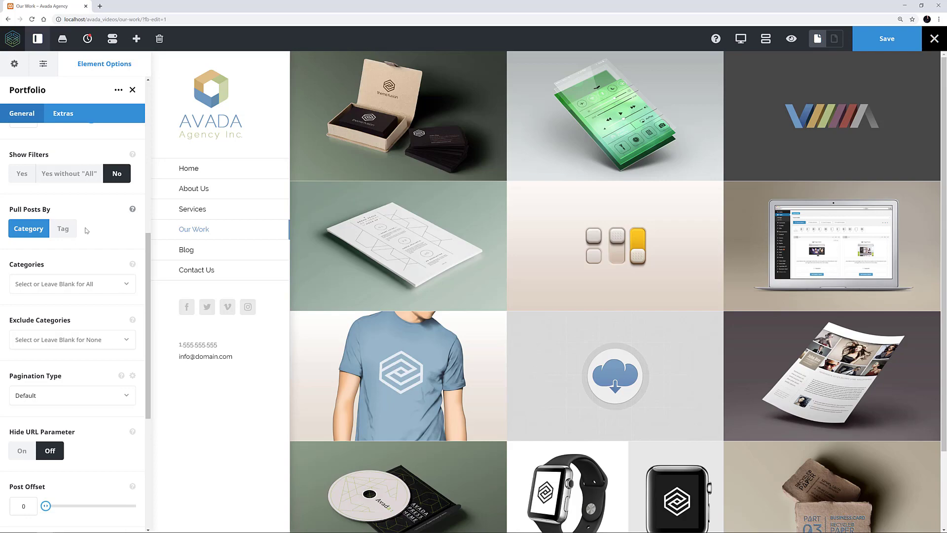
click(22, 175)
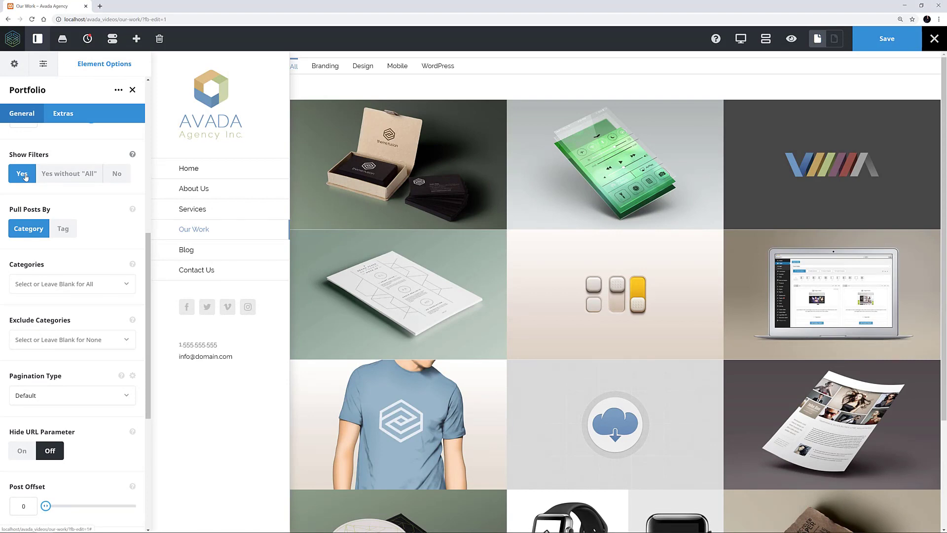
click(117, 174)
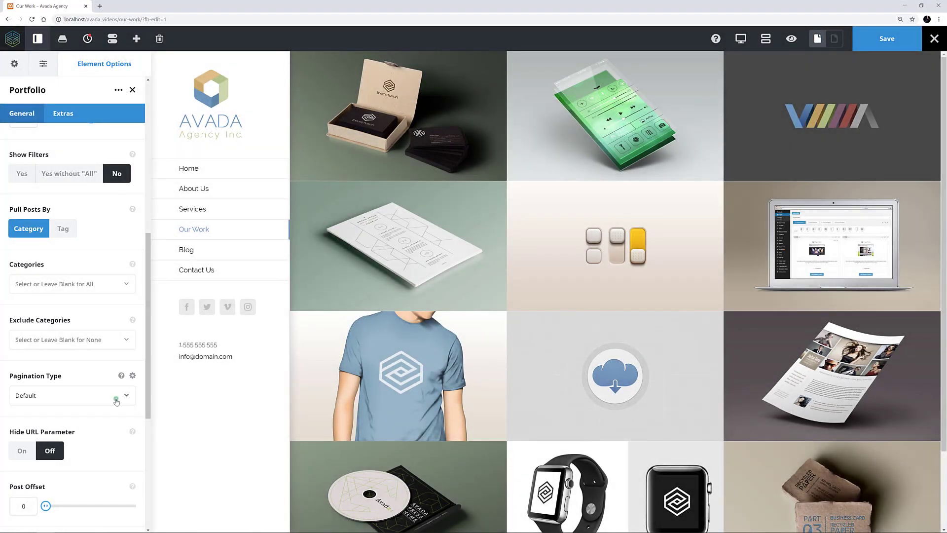
click(116, 401)
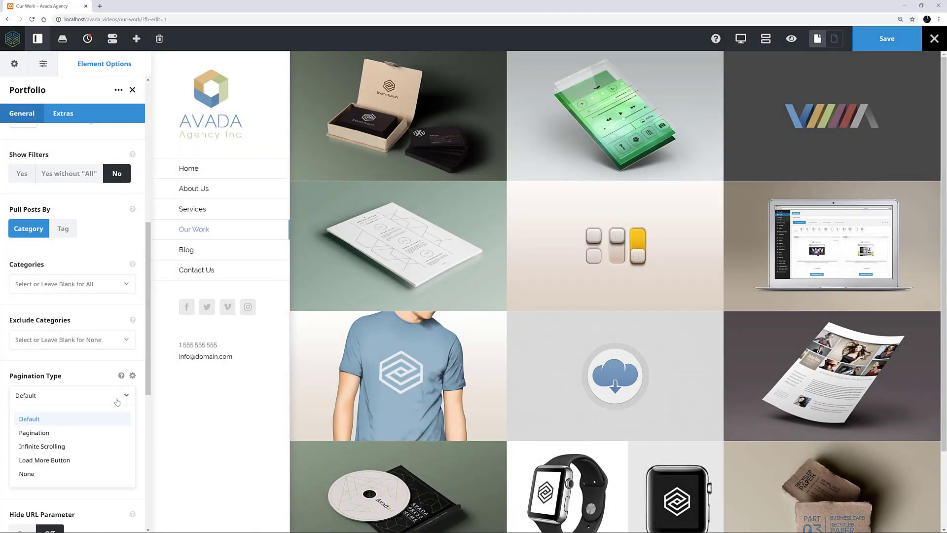
click(118, 400)
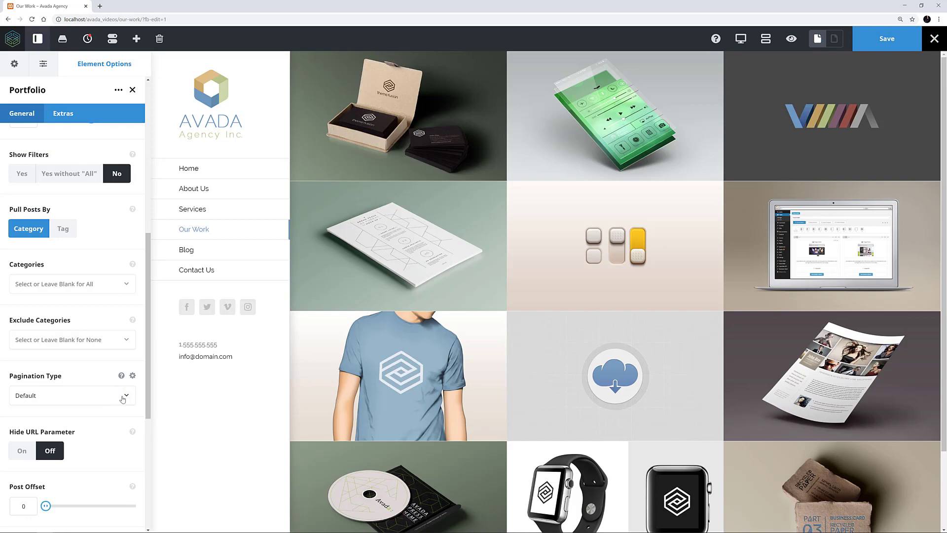
scroll(123, 399, down, 5)
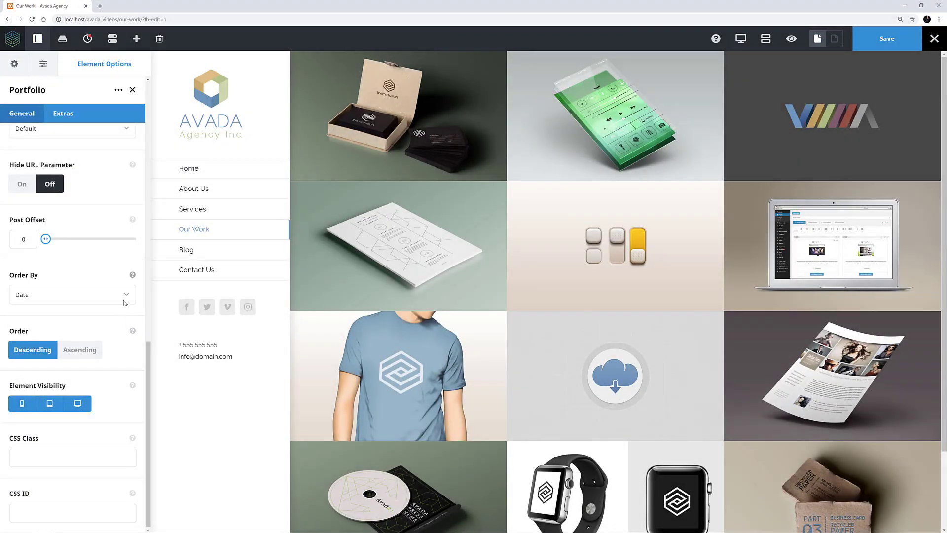
click(120, 294)
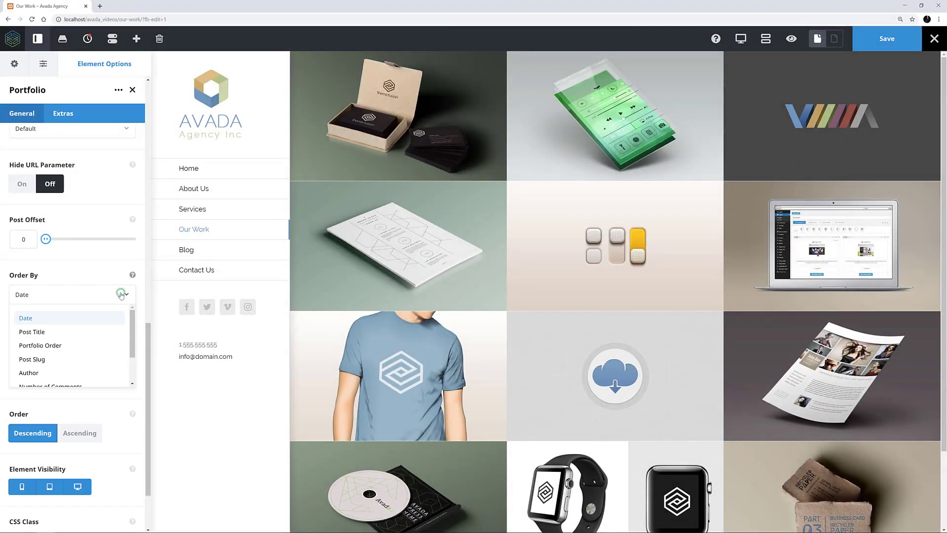
scroll(133, 355, down, 3)
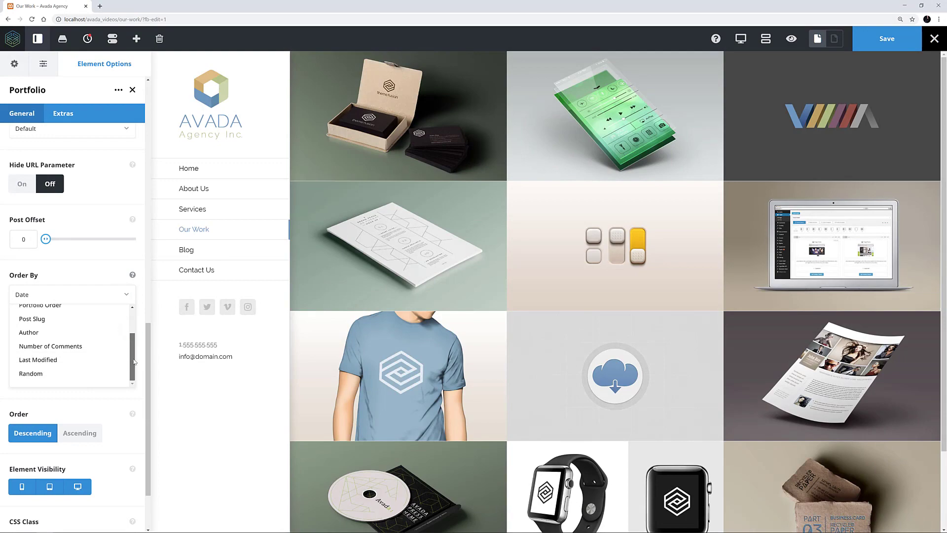
scroll(133, 346, up, 3)
click(107, 294)
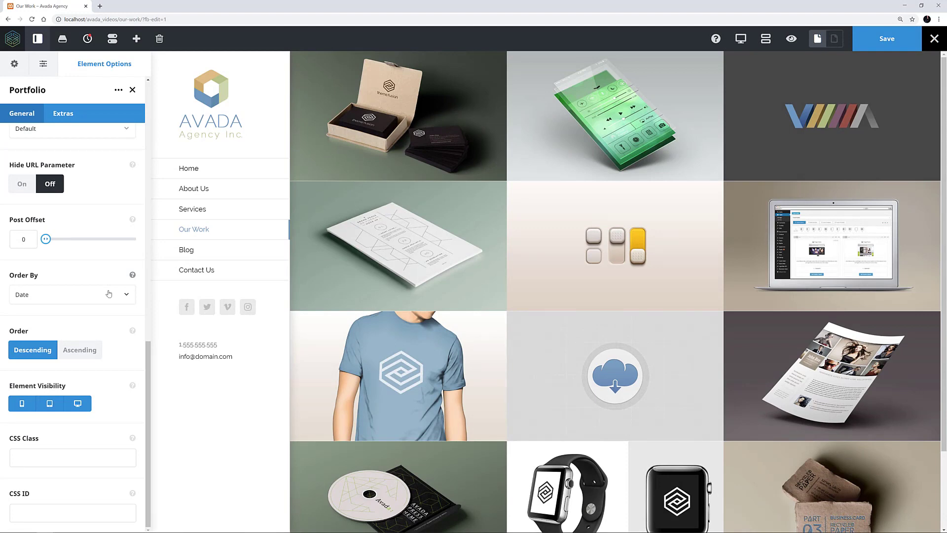
Review the Extras animation types and keep Animation Type at None.
click(65, 113)
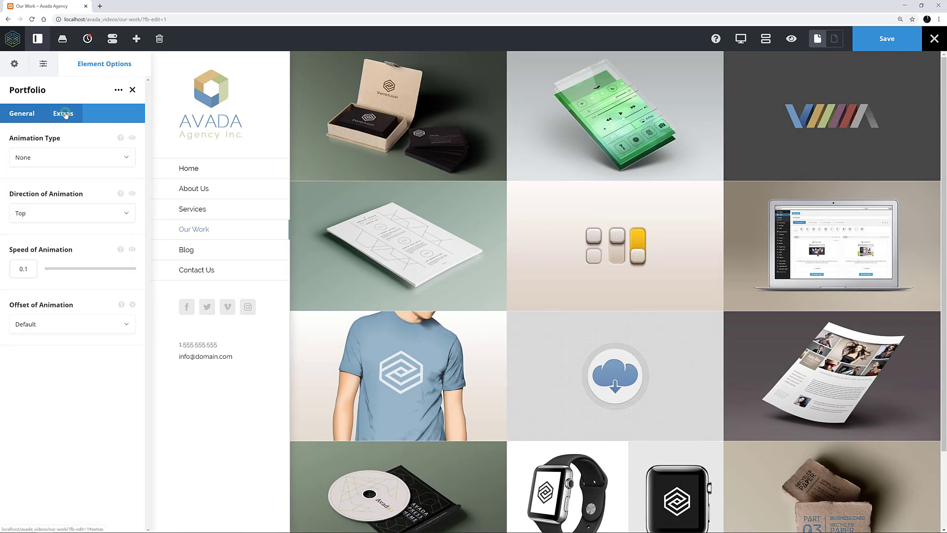
click(64, 157)
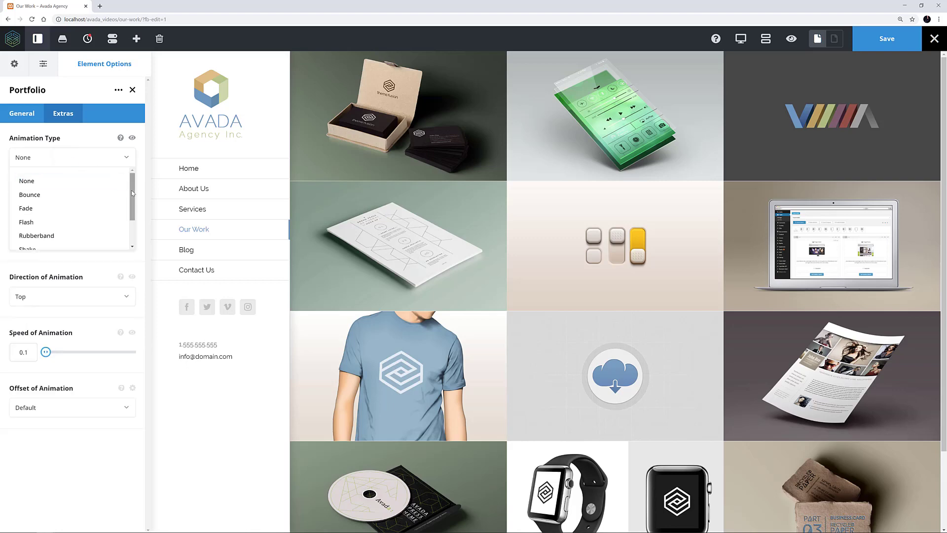
drag(132, 190, 132, 209)
scroll(69, 207, down, 2)
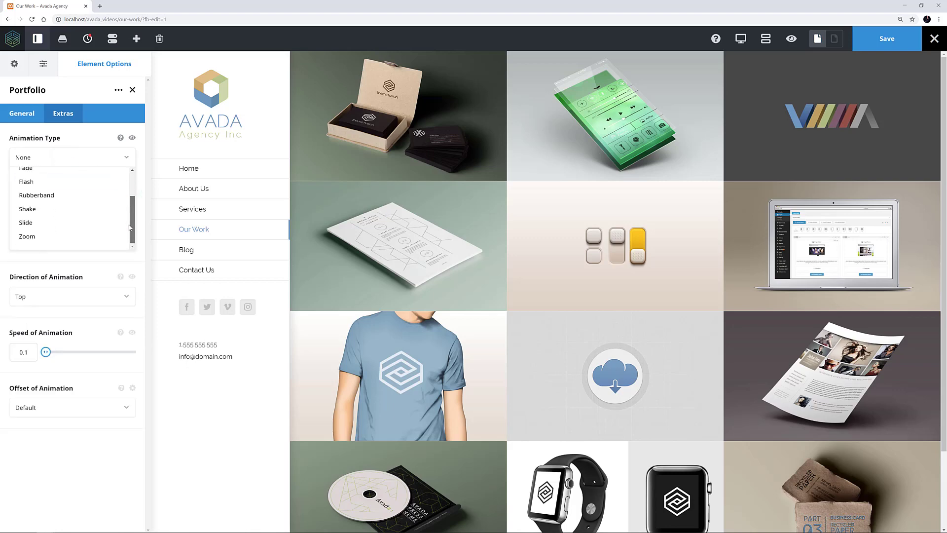
click(85, 160)
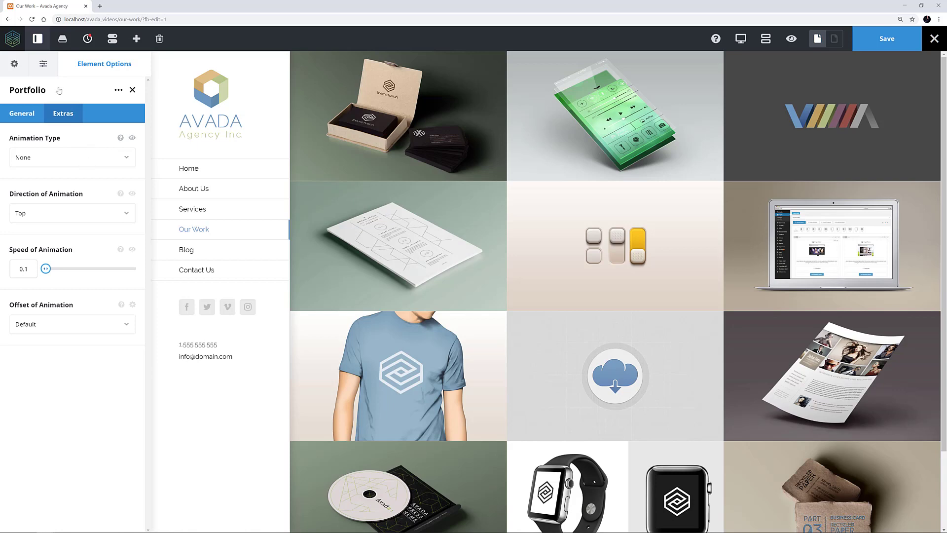
click(37, 38)
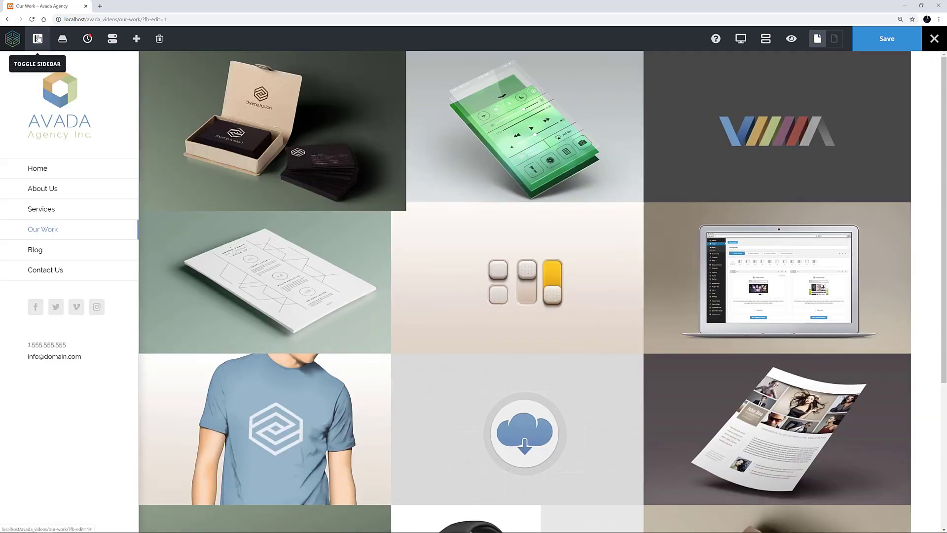